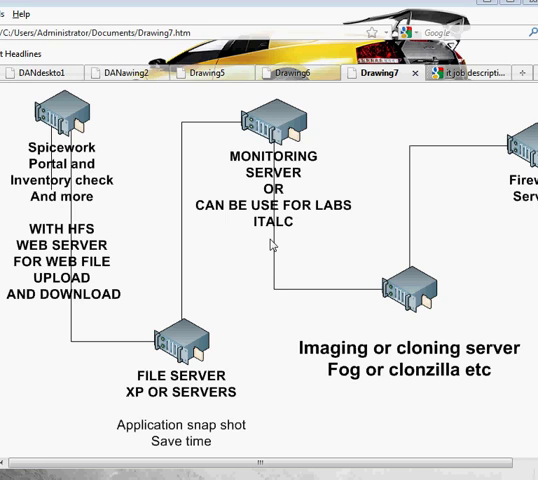
Switch from the Drawing6 slide to the Drawing5 slide showing the IT specialist's salary.
left_click(303, 77)
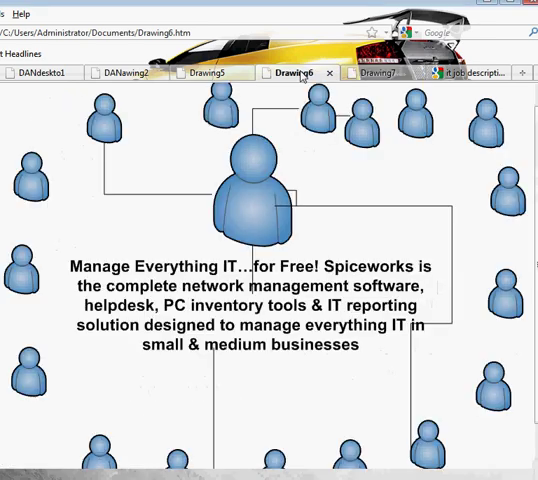
left_click(243, 75)
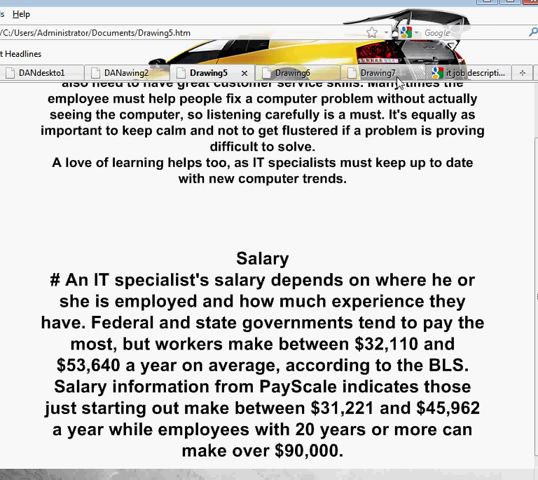
Switch to the Drawing7 tab showing the Spiceworks, monitoring, file, imaging and firewall server diagram.
left_click(379, 73)
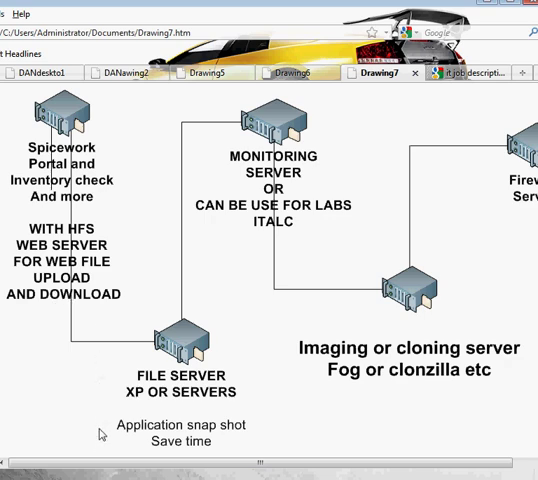
left_click_drag(103, 465, 127, 472)
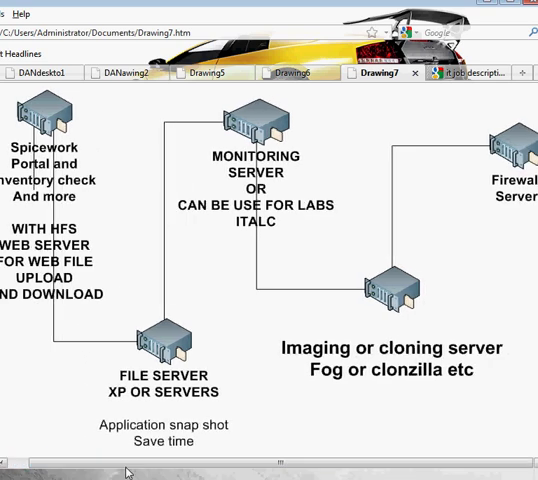